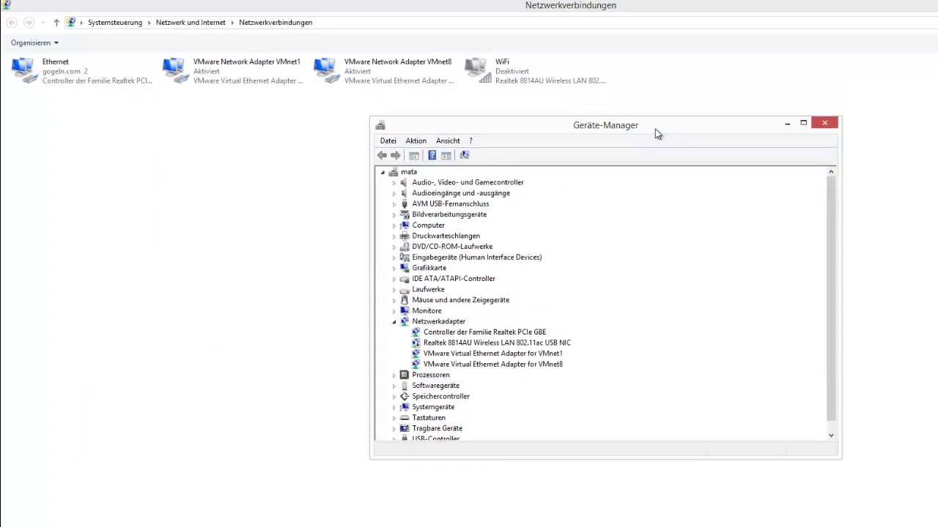
Uninstall the network adapter "Controller der Familie Realtek PCIe GBE" and confirm its removal from the system configuration
click(476, 339)
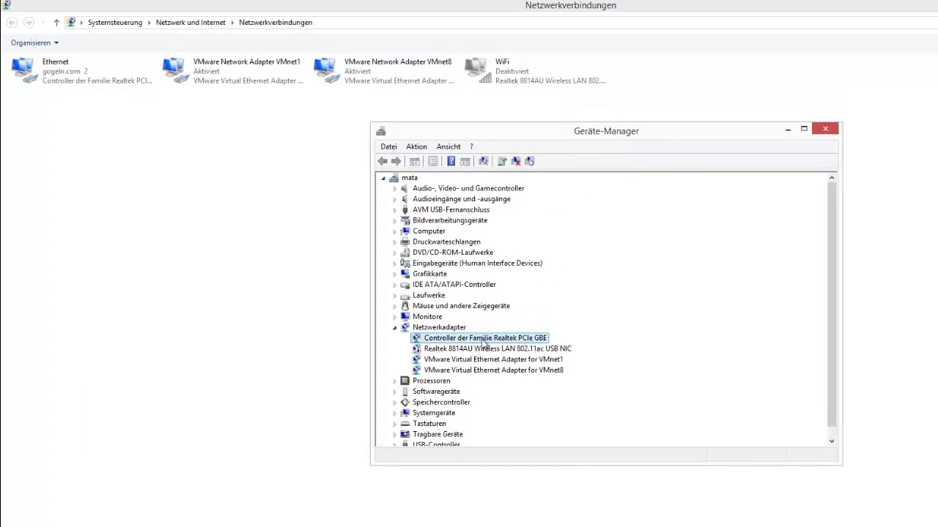
right_click(481, 339)
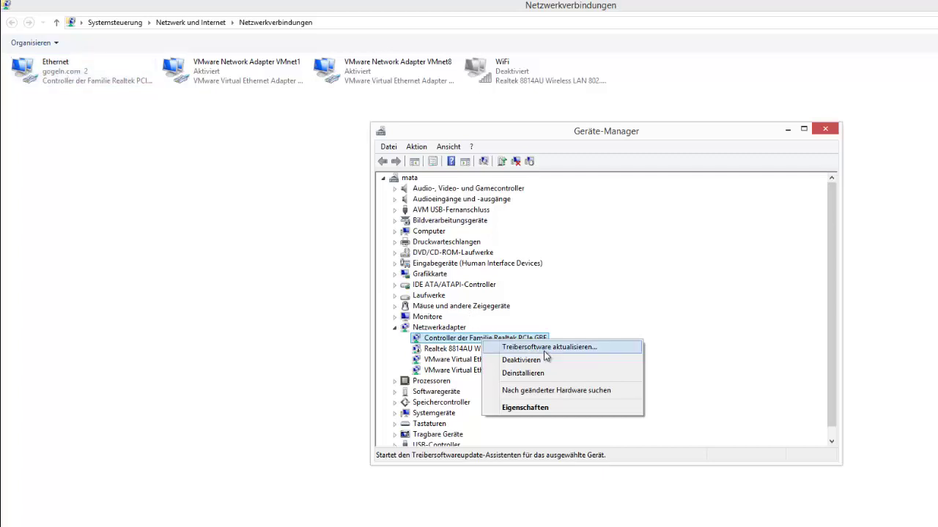
click(526, 375)
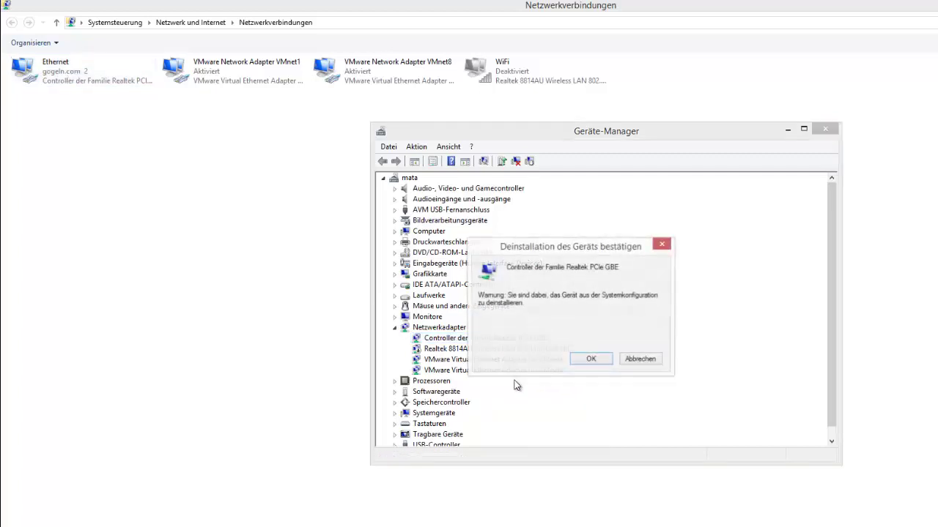
click(592, 360)
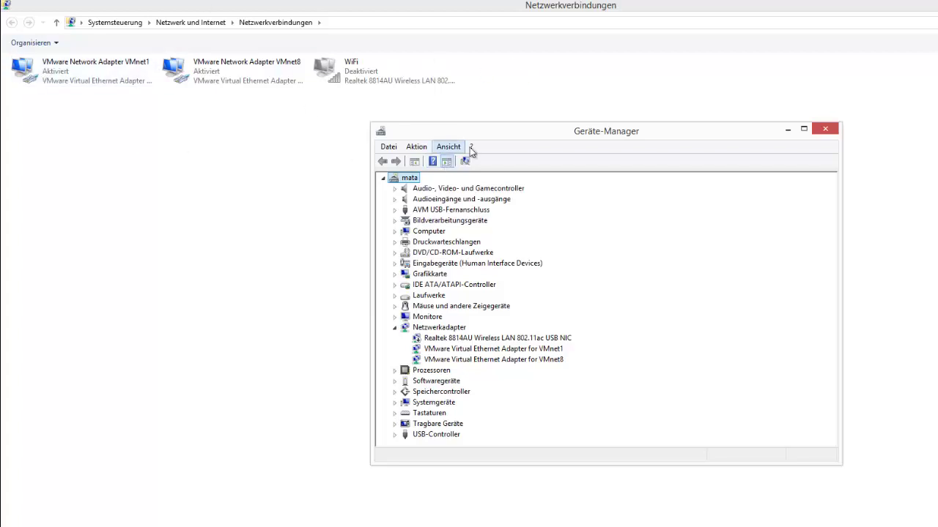
drag(473, 130, 477, 150)
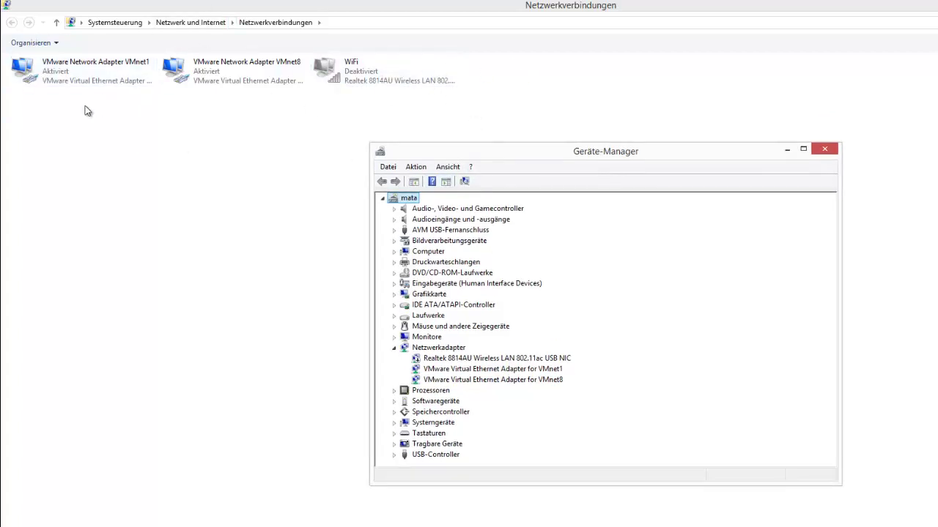
drag(462, 107, 45, 35)
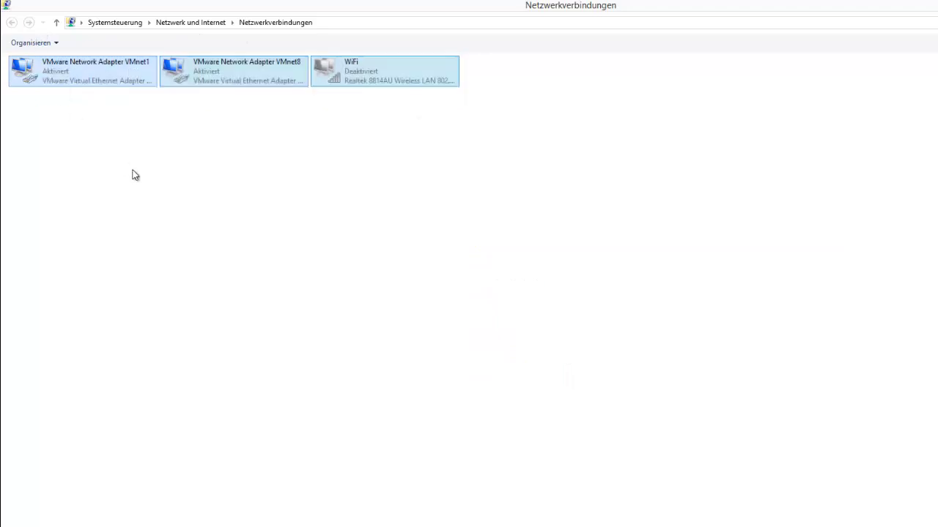
click(311, 162)
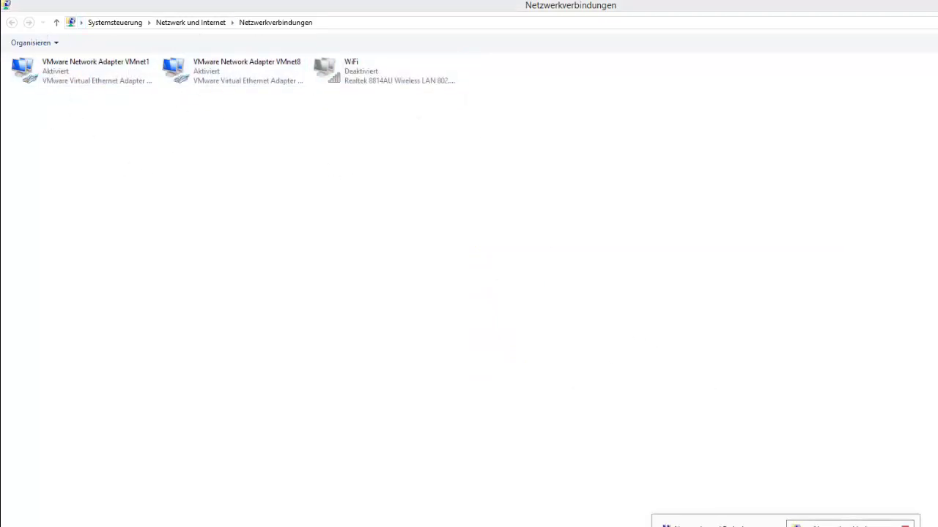
Return to the Geräte-Manager and scan for changed hardware so the removed Realtek Ethernet controller is reinstalled
key(alt+Tab)
click(415, 167)
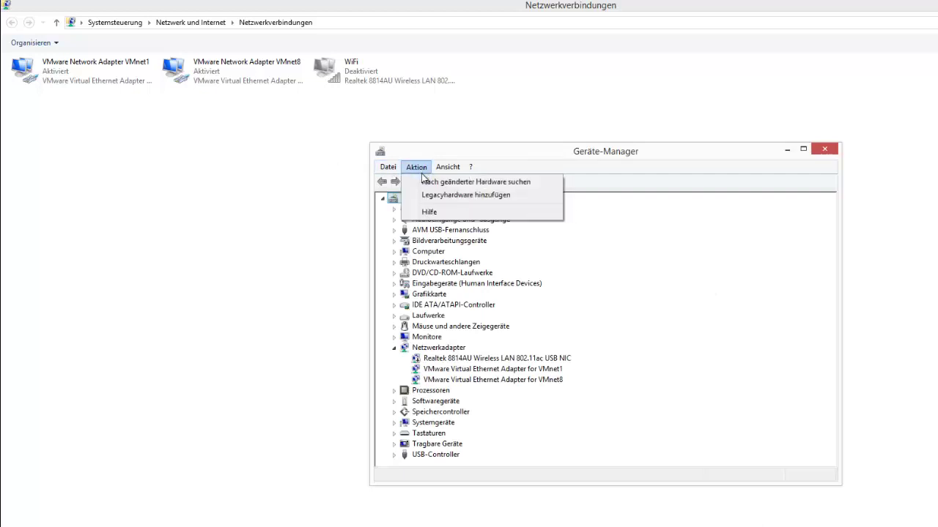
click(449, 167)
mouse_move(416, 167)
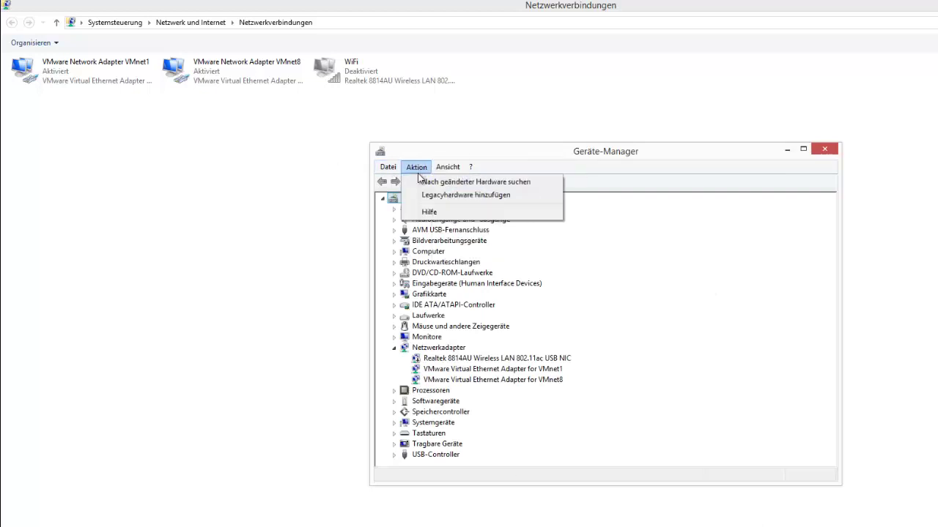
click(500, 184)
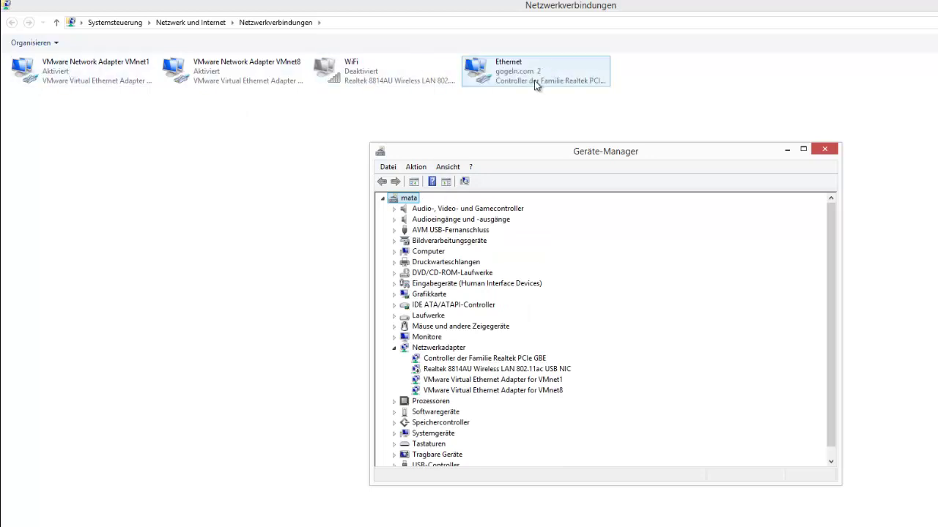
Refresh the list of adapters in the Netzwerkverbindungen window
click(523, 72)
right_click(159, 207)
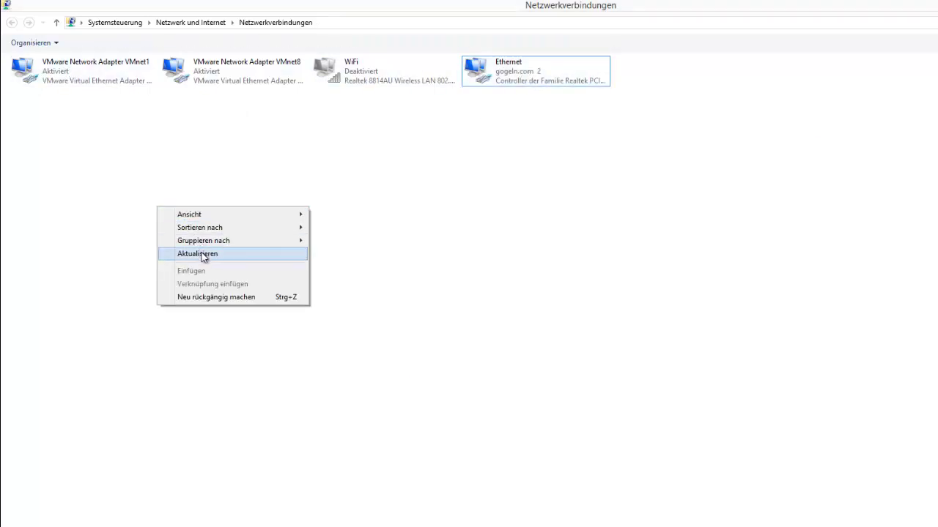
click(191, 253)
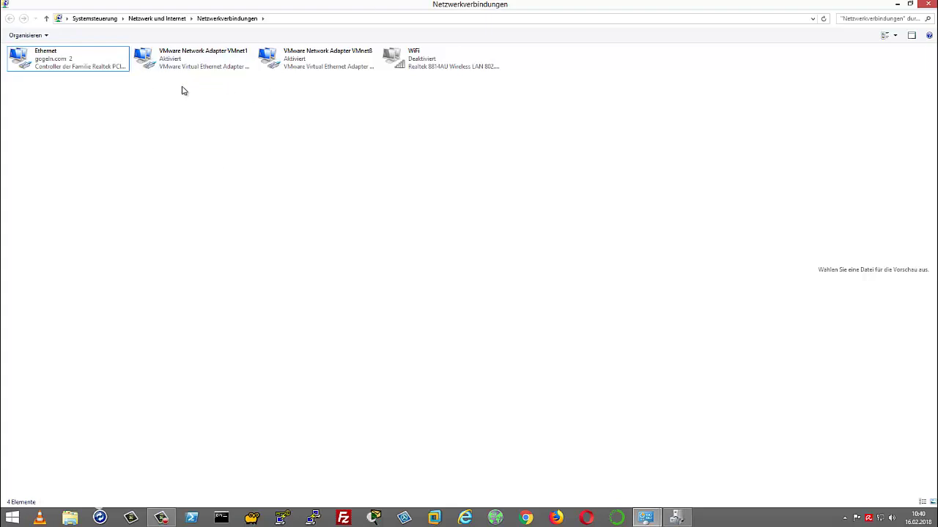
Close the Netzwerkverbindungen, Geräte-Manager and Netzwerk- und Freigabecenter windows
click(926, 6)
click(679, 122)
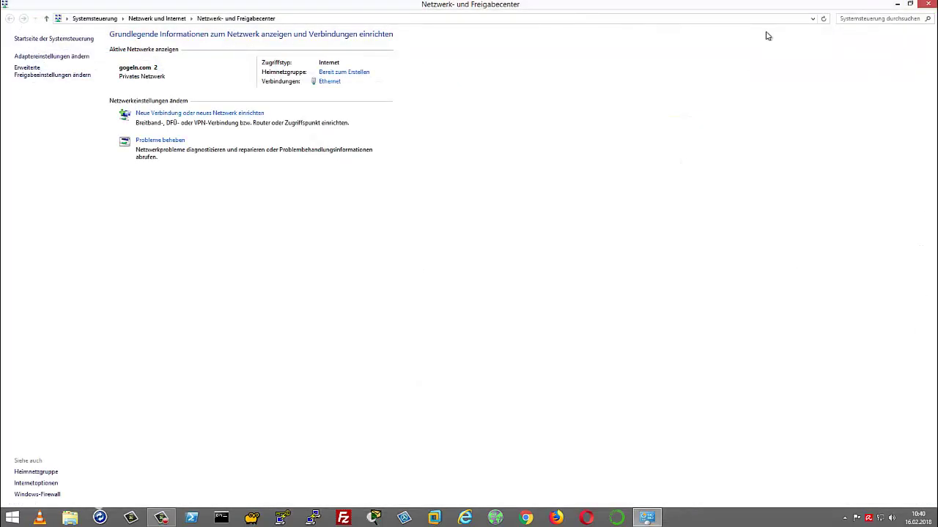
click(926, 6)
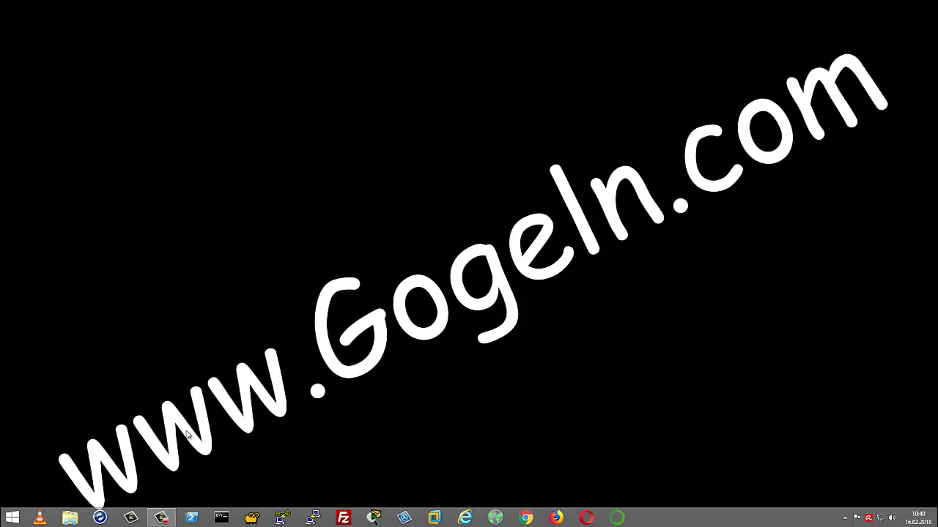
Search for regedit.exe from the Start screen
click(12, 517)
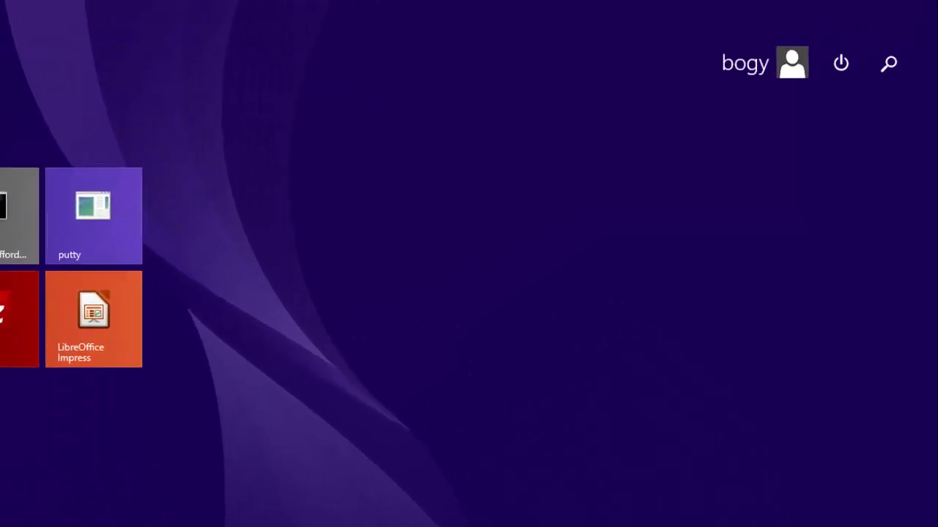
text(edi)
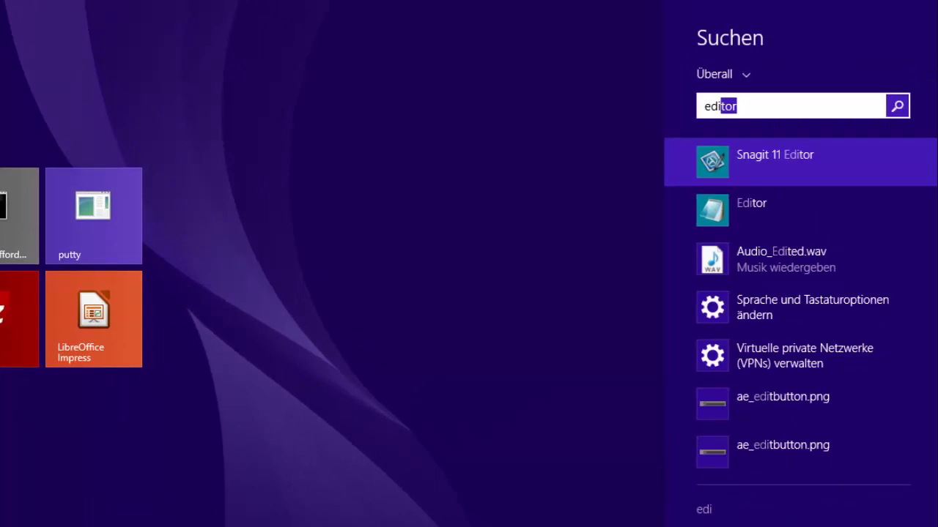
key(BackSpace)
key(BackSpace)
key(BackSpace)
key(BackSpace)
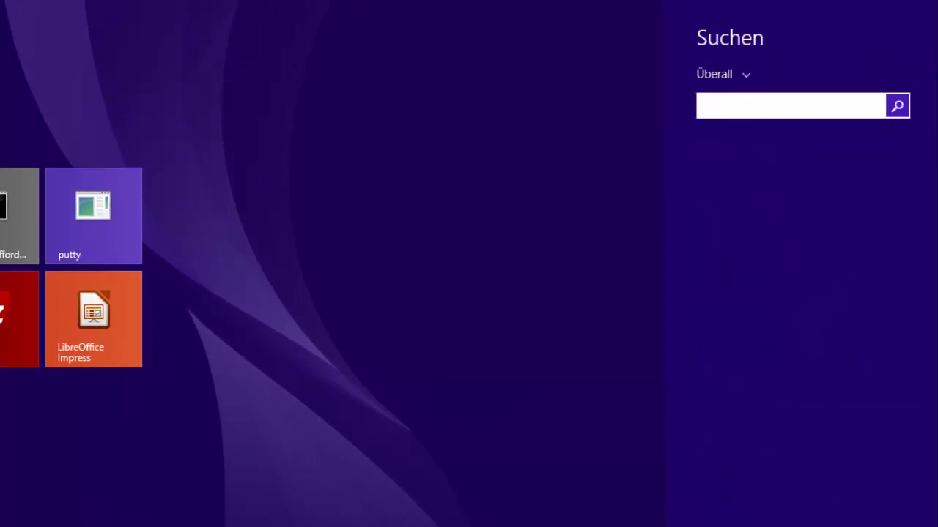
text(regedi)
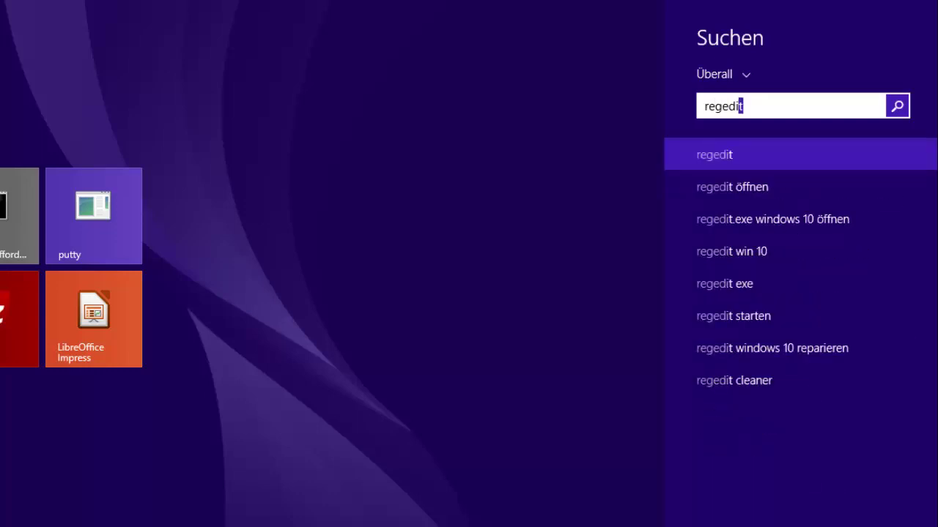
text(t)
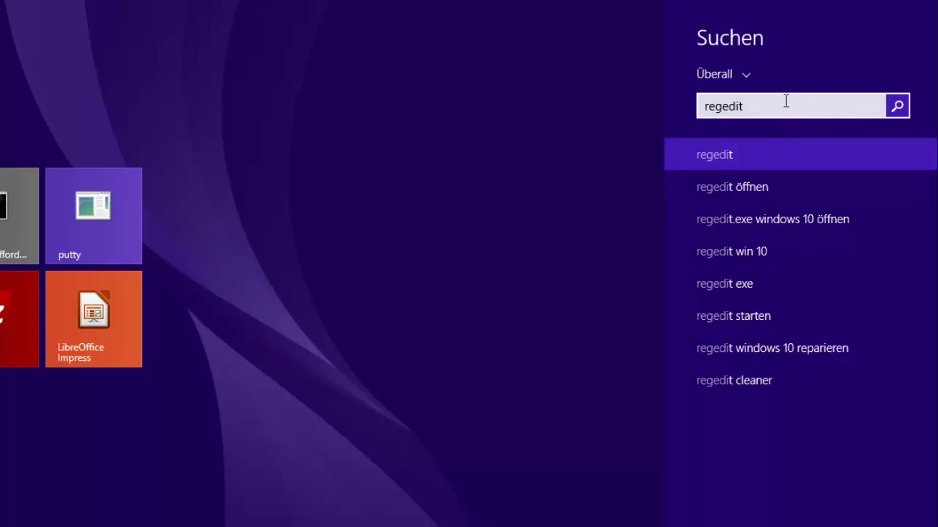
key(Return)
text(rege)
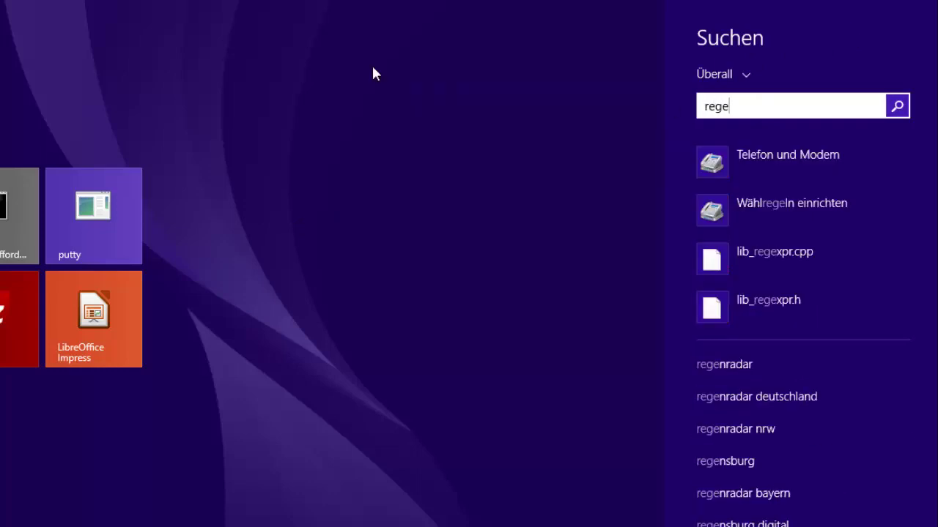
key(BackSpace)
text(edit.exe)
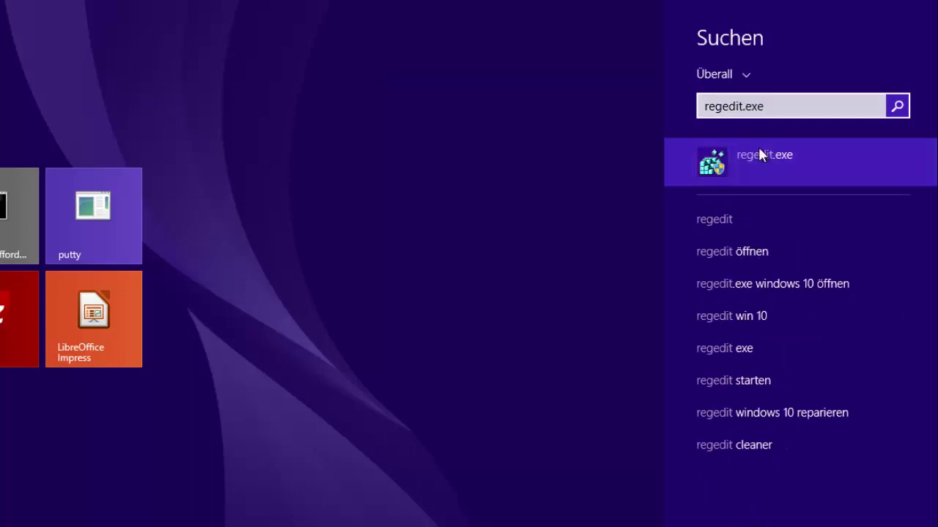
Run regedit.exe as administrator and allow the Registrierungs-Editor to make changes to the computer
right_click(762, 155)
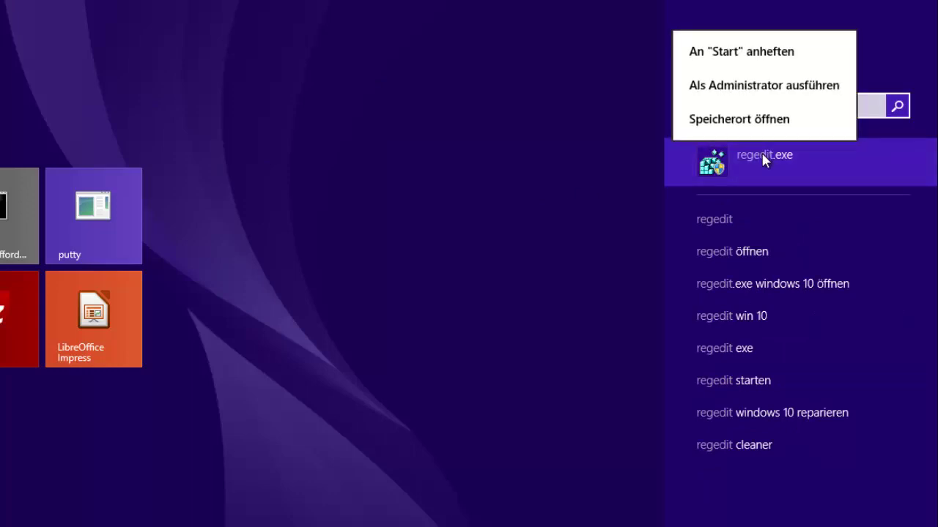
click(862, 110)
click(781, 117)
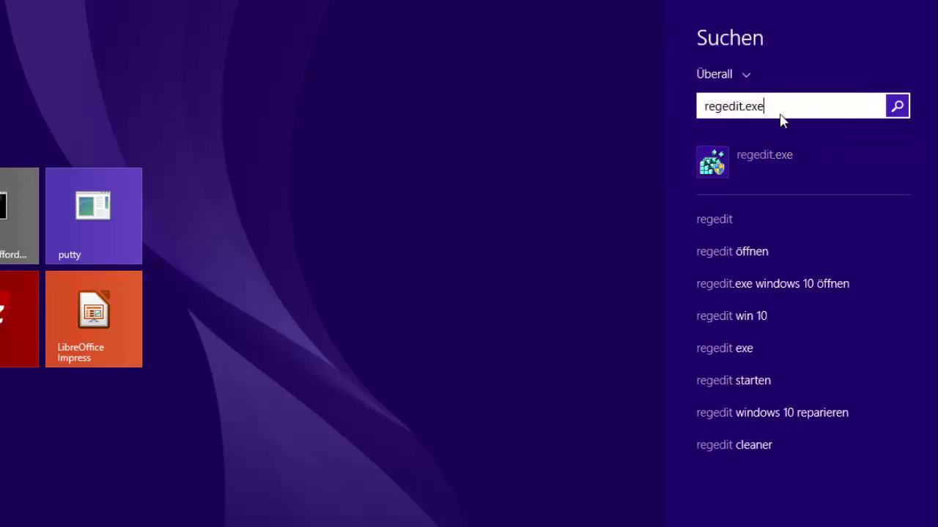
right_click(725, 151)
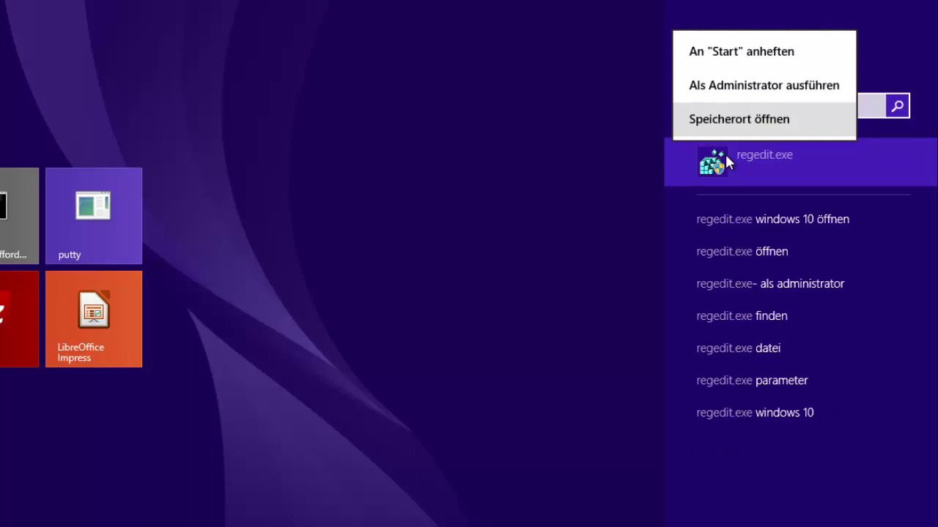
click(748, 87)
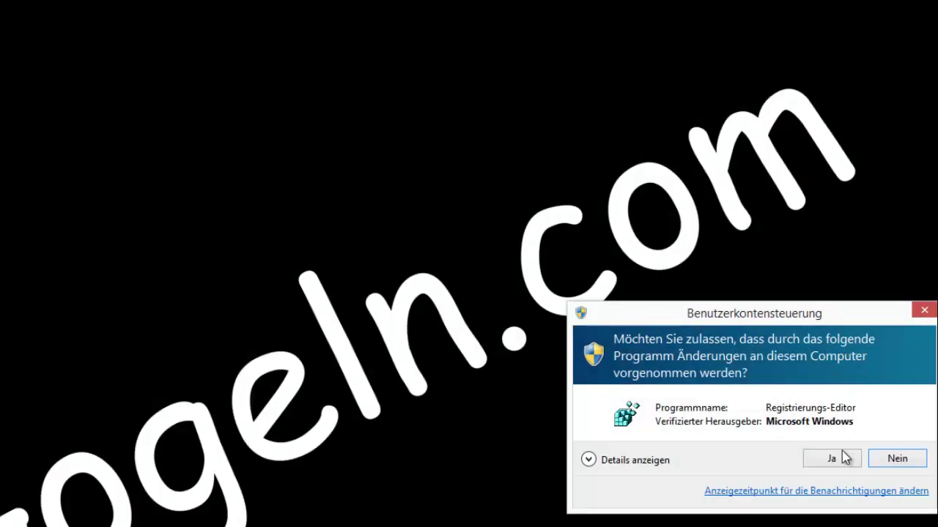
click(841, 425)
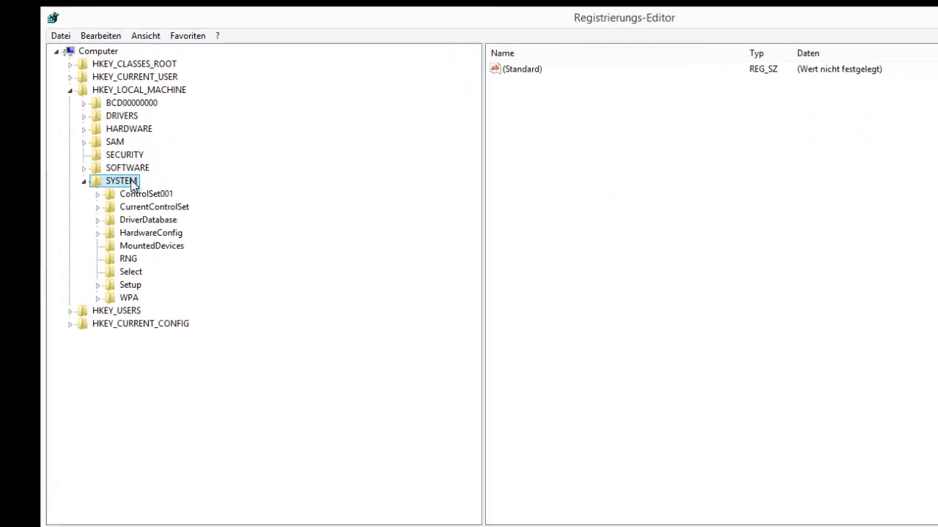
Collapse the SYSTEM key and the HKEY_LOCAL_MACHINE branch in the registry tree
click(50, 203)
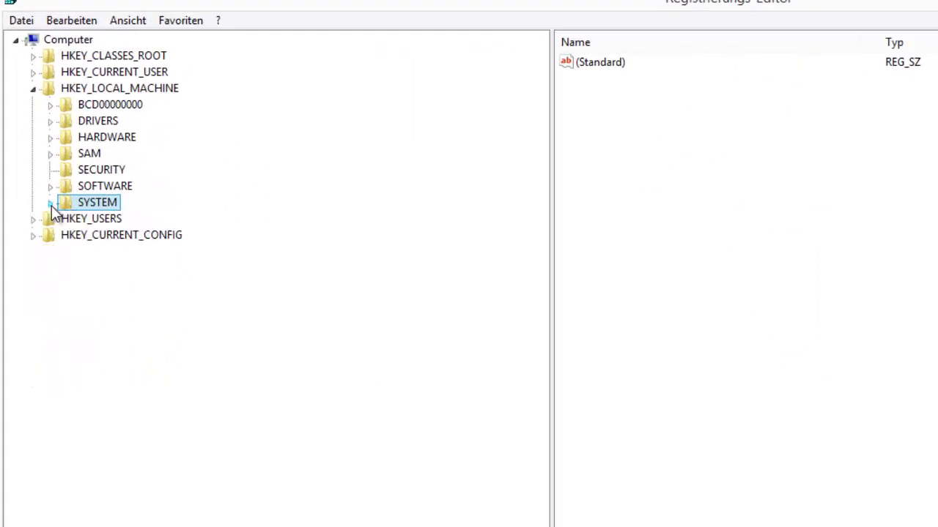
click(142, 91)
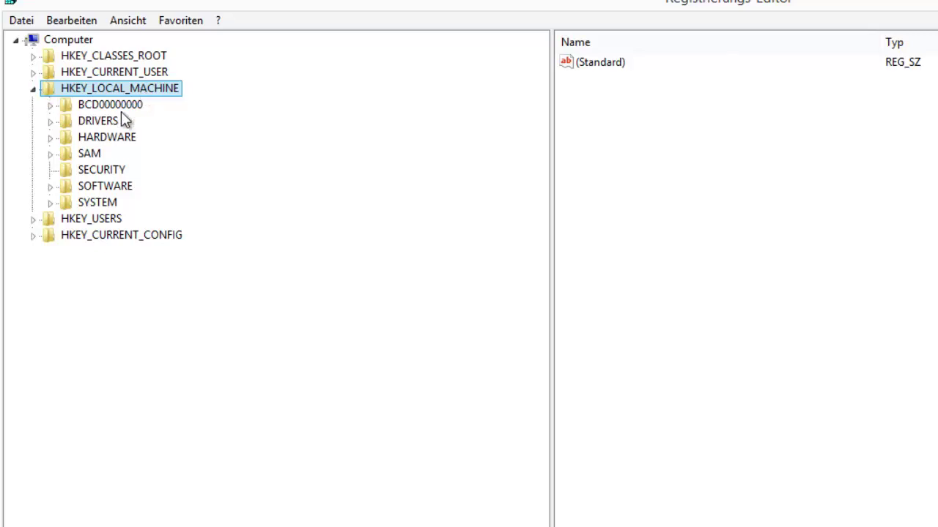
double_click(57, 89)
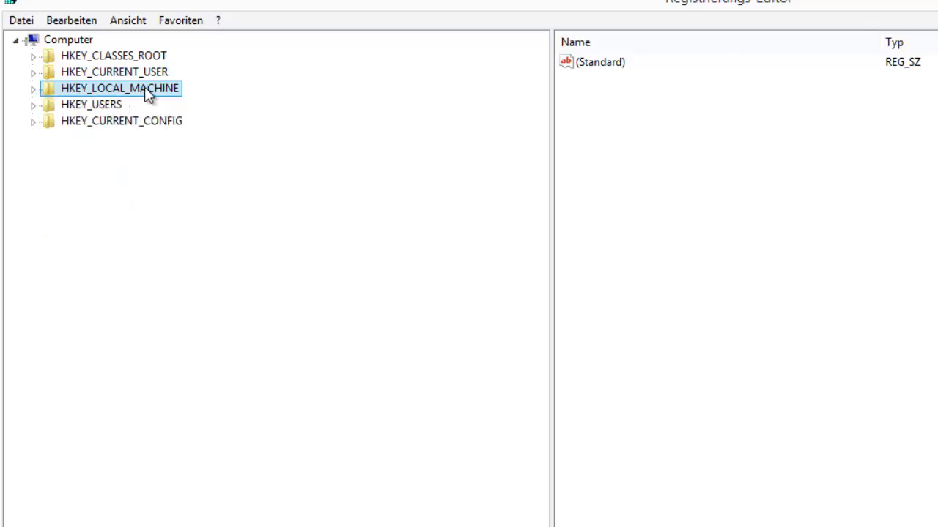
Expand HKEY_LOCAL_MACHINE, SYSTEM and CurrentControlSet in the registry tree
click(32, 89)
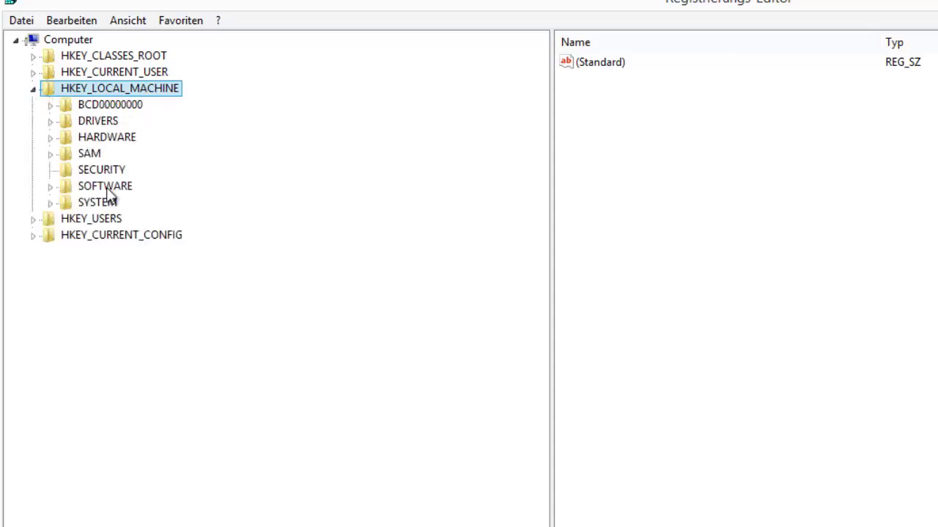
click(89, 206)
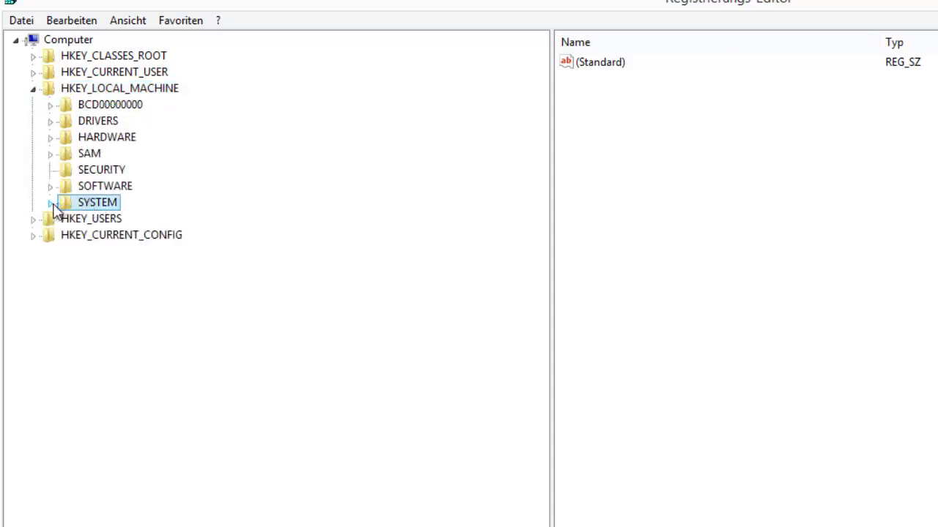
click(52, 203)
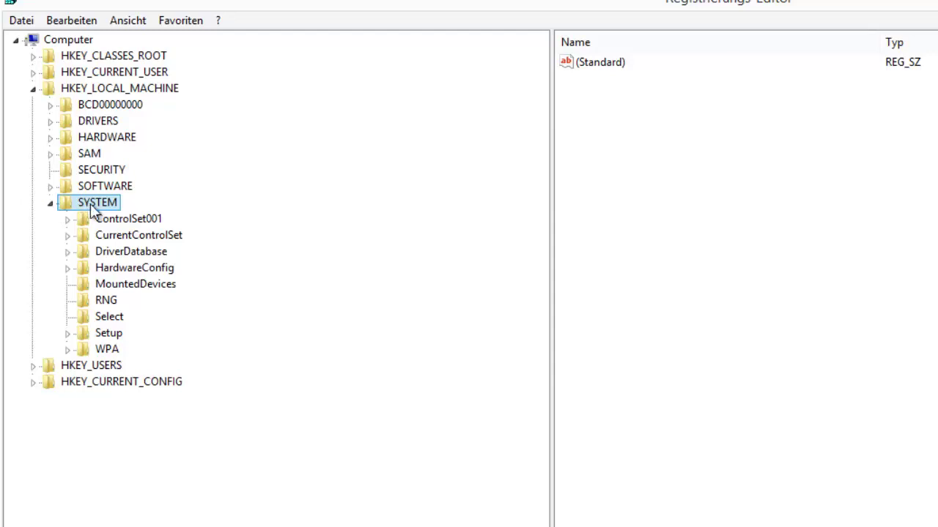
click(123, 239)
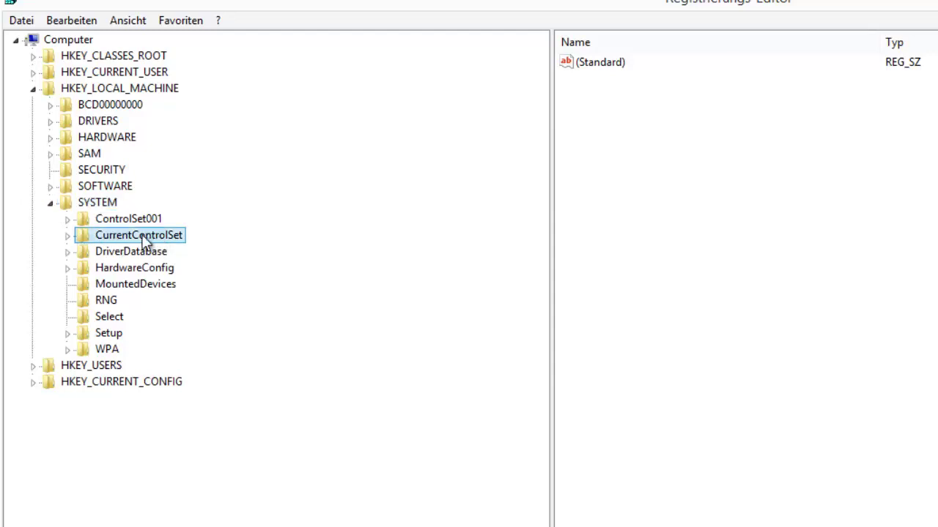
click(68, 237)
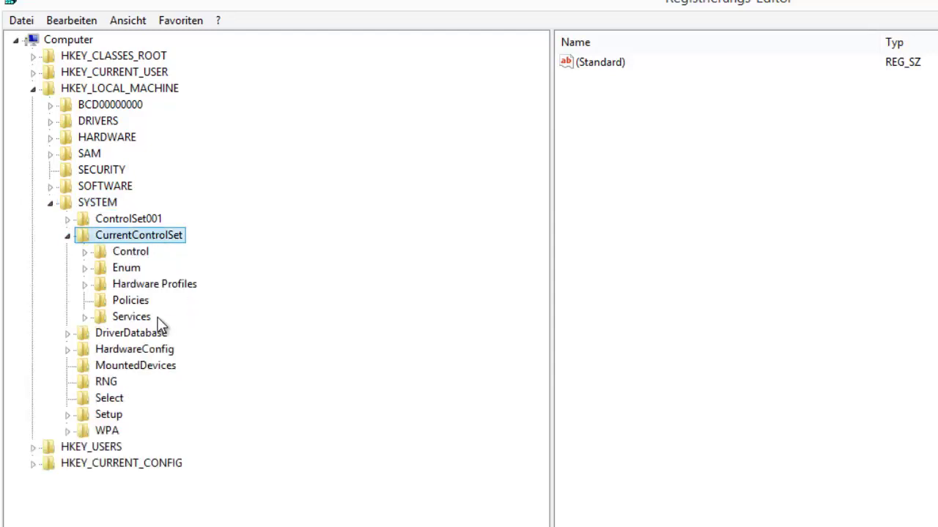
Expand the Control key under CurrentControlSet and open its Network subkey
click(125, 252)
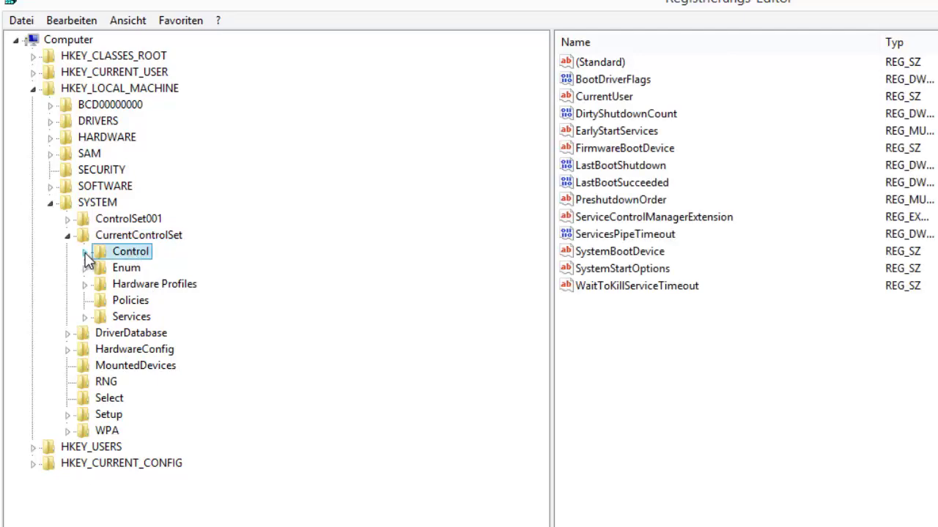
click(85, 252)
click(198, 384)
scroll(227, 374, down, 6)
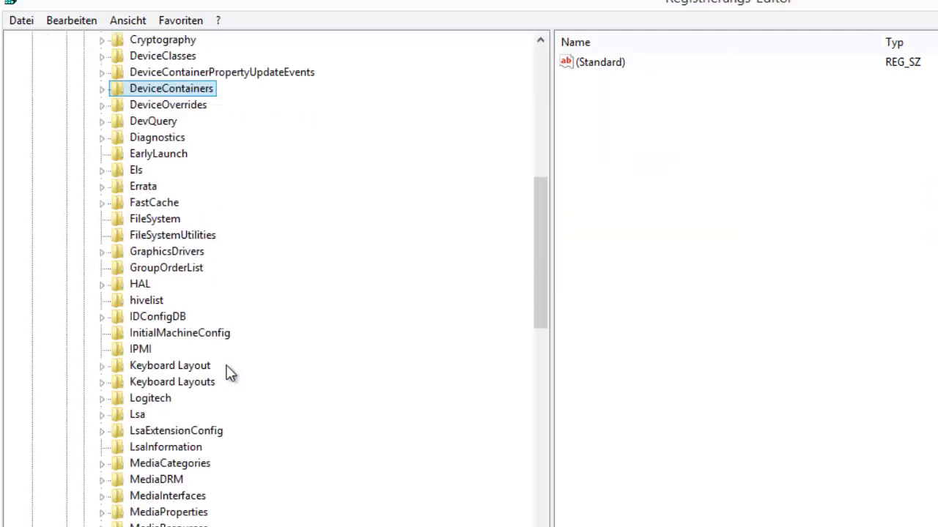
key(n)
scroll(253, 308, down, 6)
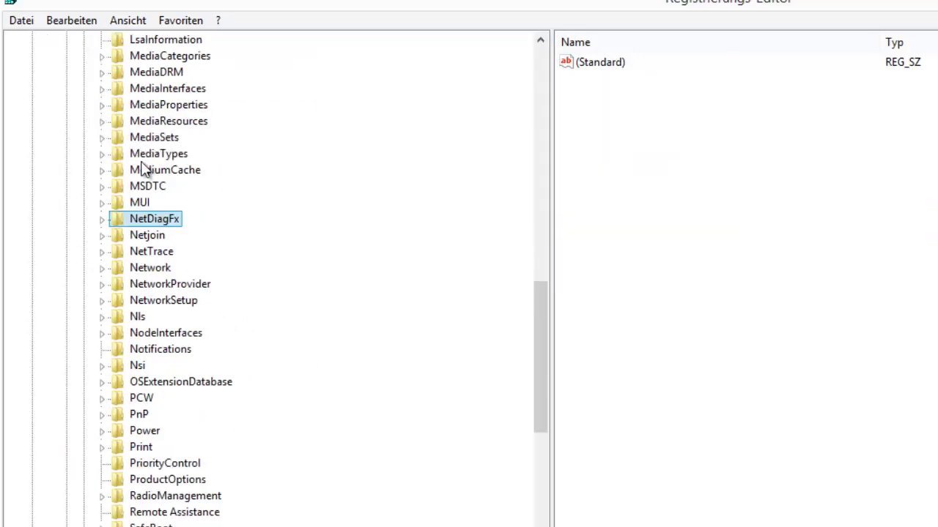
click(141, 269)
double_click(149, 270)
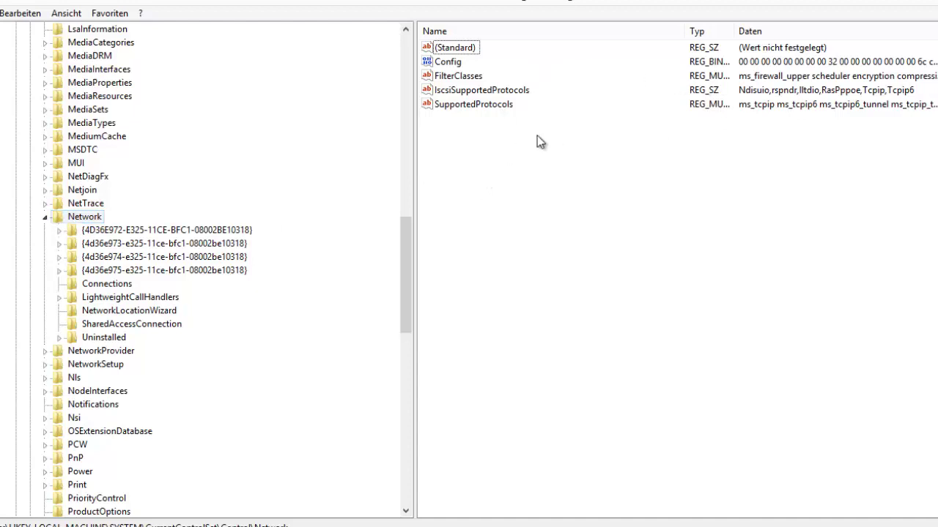
Open the Network key's Config binary value for viewing and close it without changes
drag(571, 174, 432, 44)
click(614, 155)
click(446, 63)
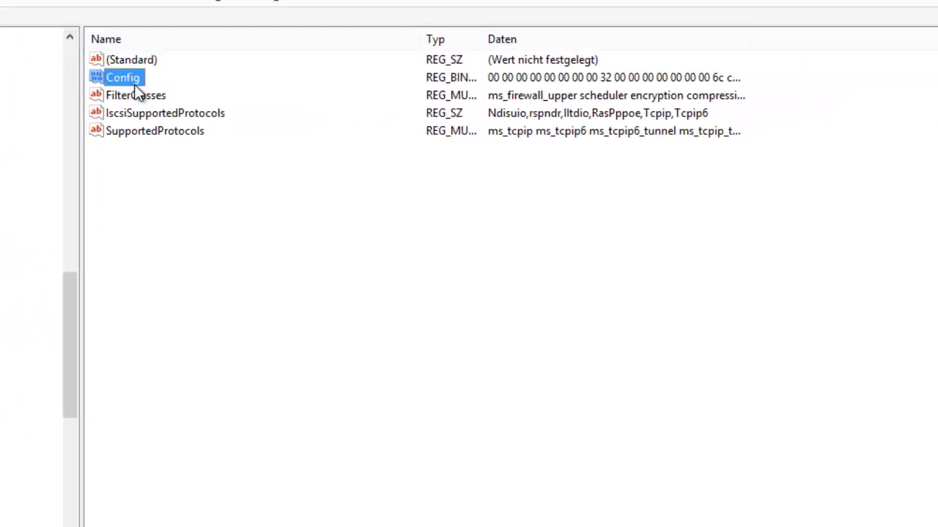
click(157, 80)
double_click(129, 79)
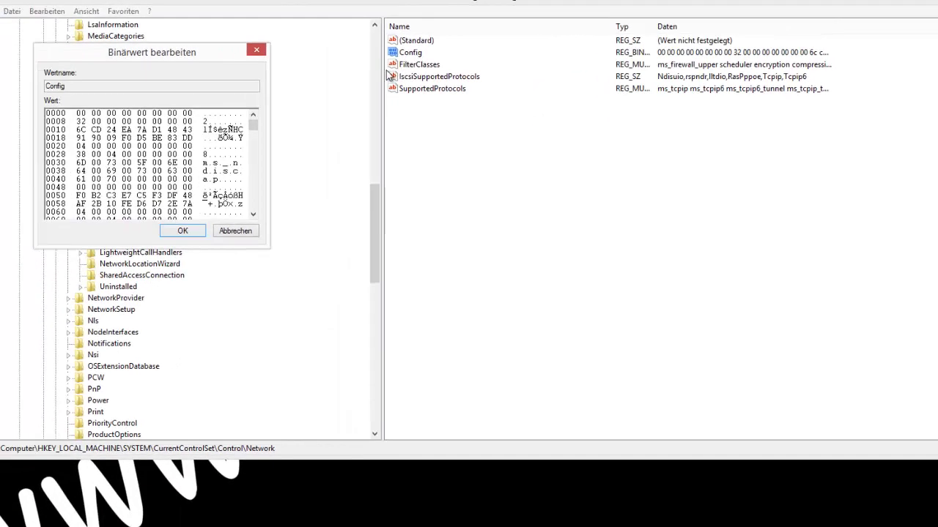
mouse_move(260, 126)
mouse_down()
mouse_move(261, 217)
mouse_move(256, 125)
mouse_up()
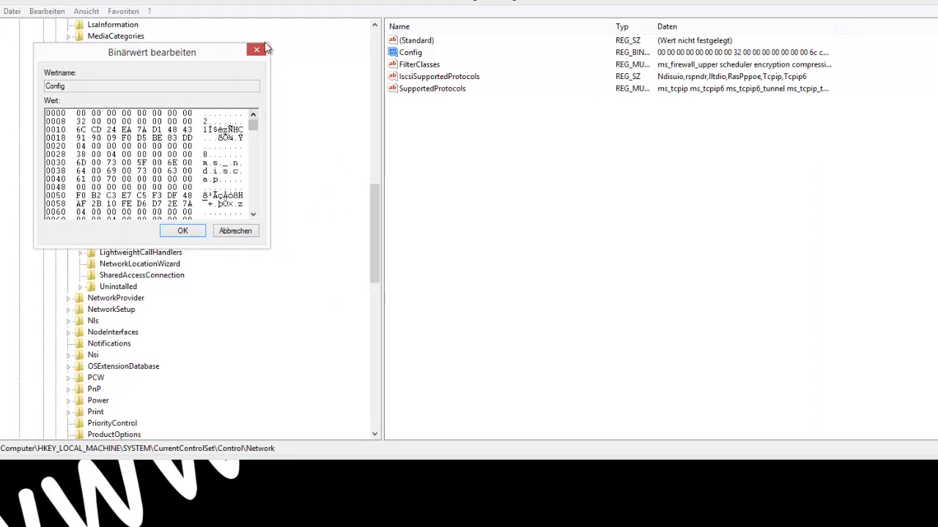
click(257, 52)
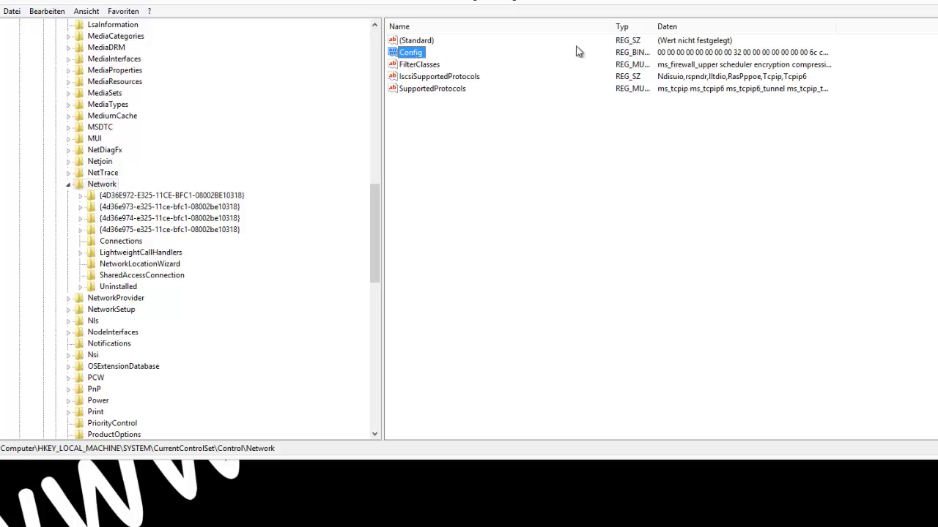
click(424, 67)
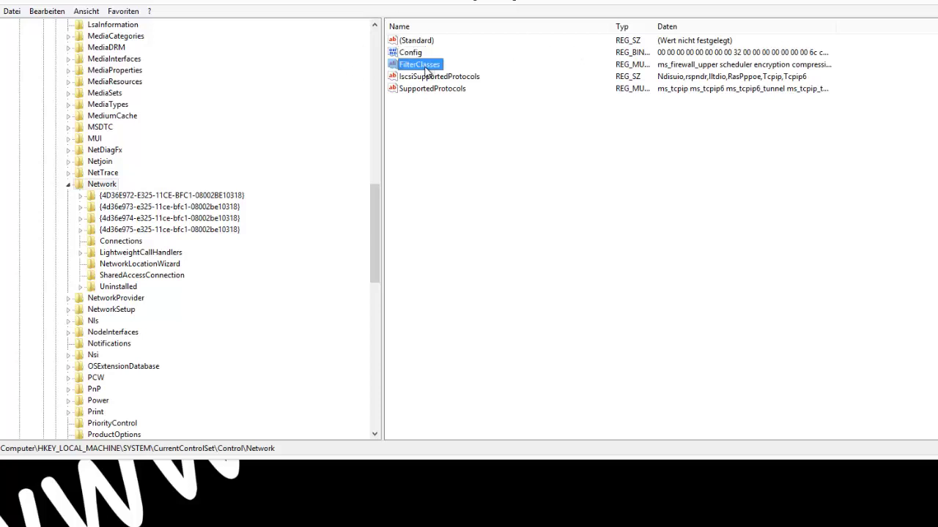
click(419, 55)
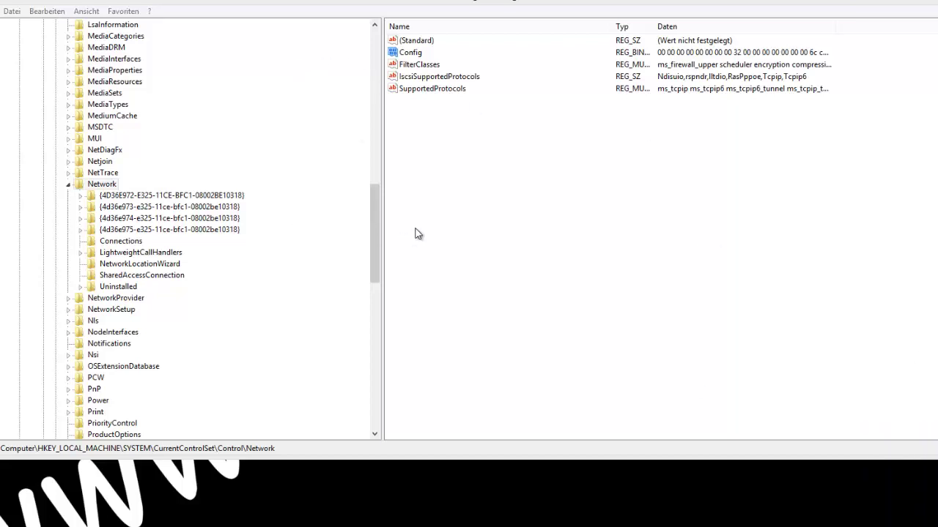
click(414, 54)
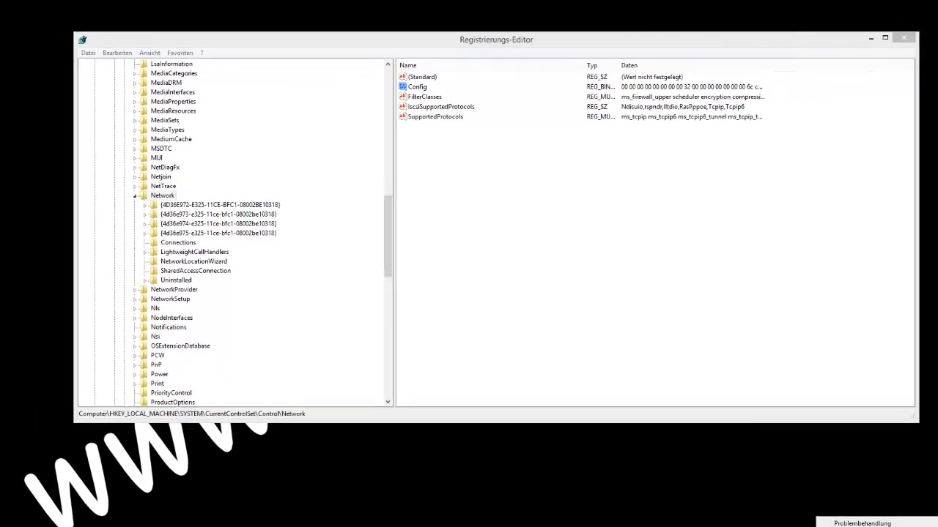
click(410, 96)
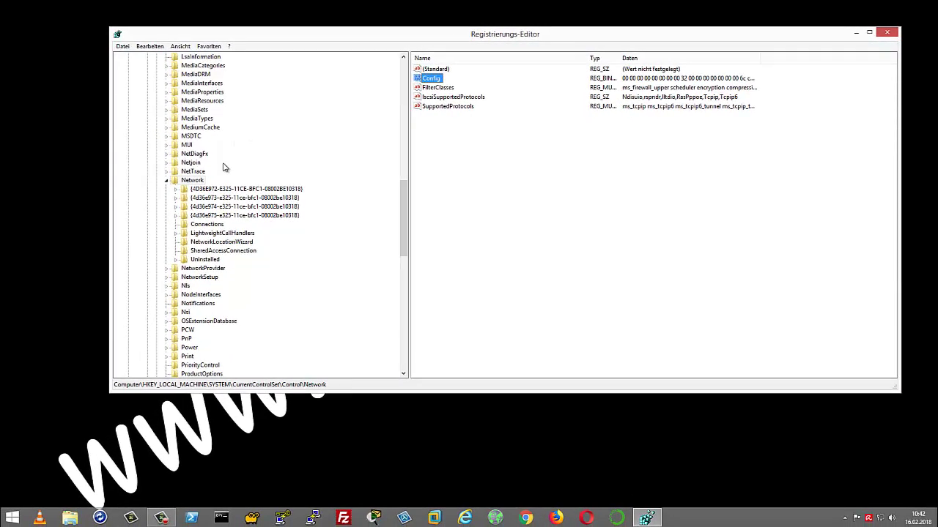
Export the Network key to the Desktop as a registration file named net
right_click(187, 181)
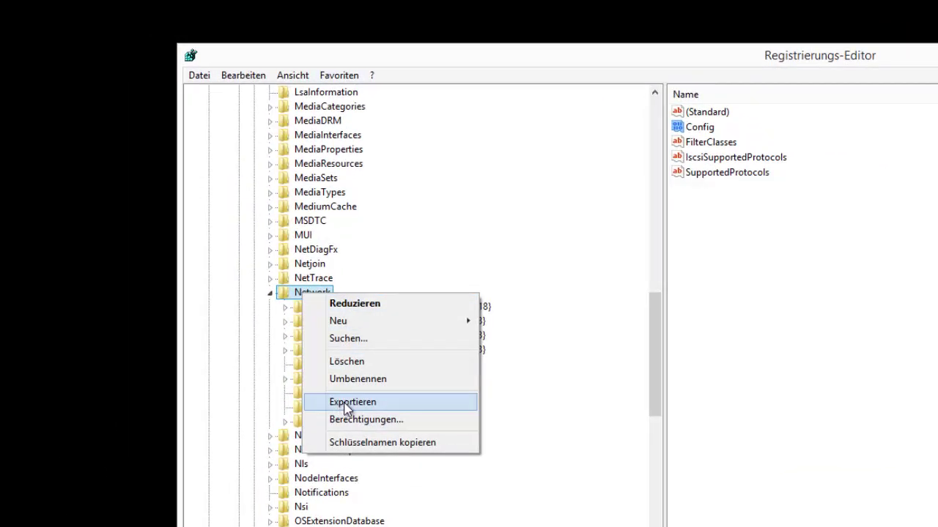
click(347, 406)
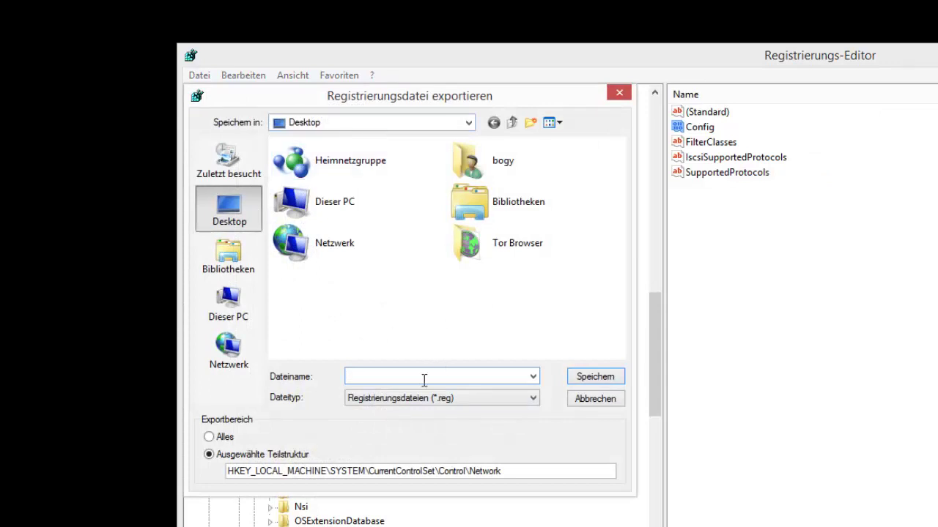
text(net)
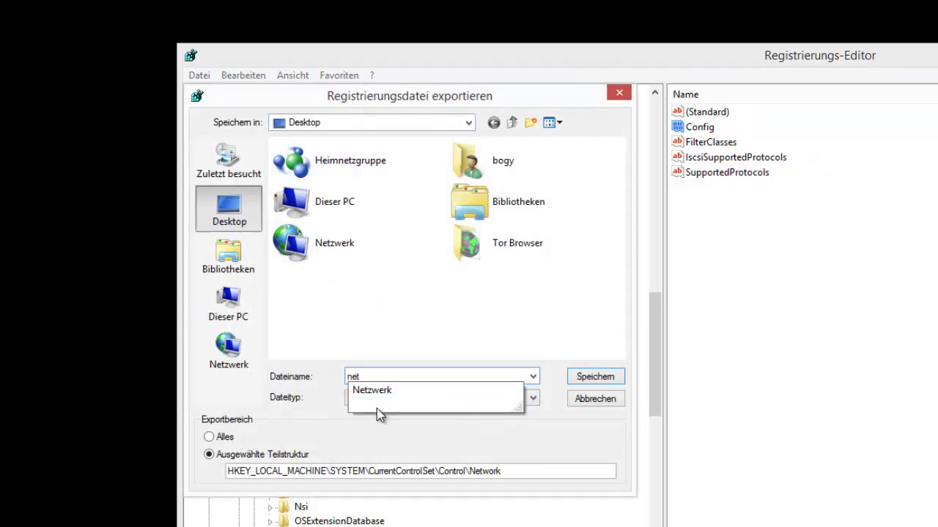
click(596, 378)
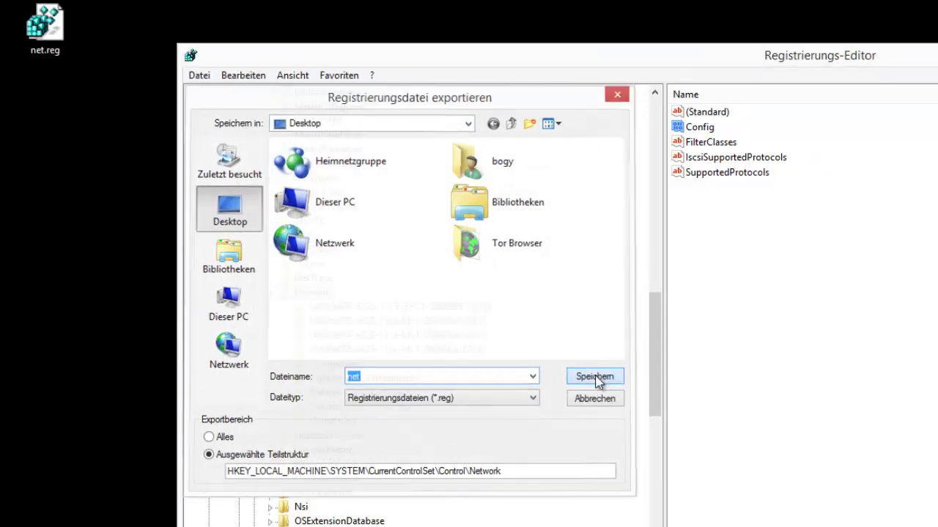
click(102, 85)
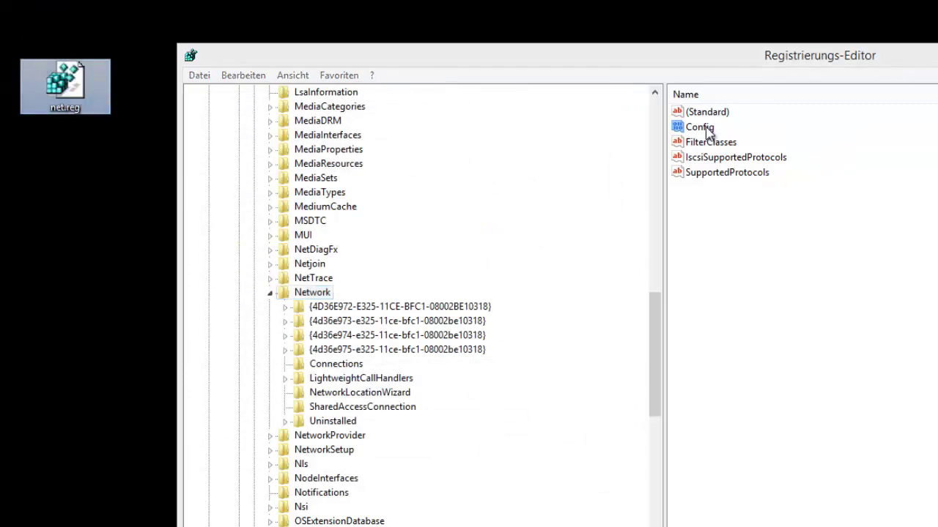
click(77, 183)
Delete the Config value from the Network key, confirm the deletion and refresh the registry view
click(725, 128)
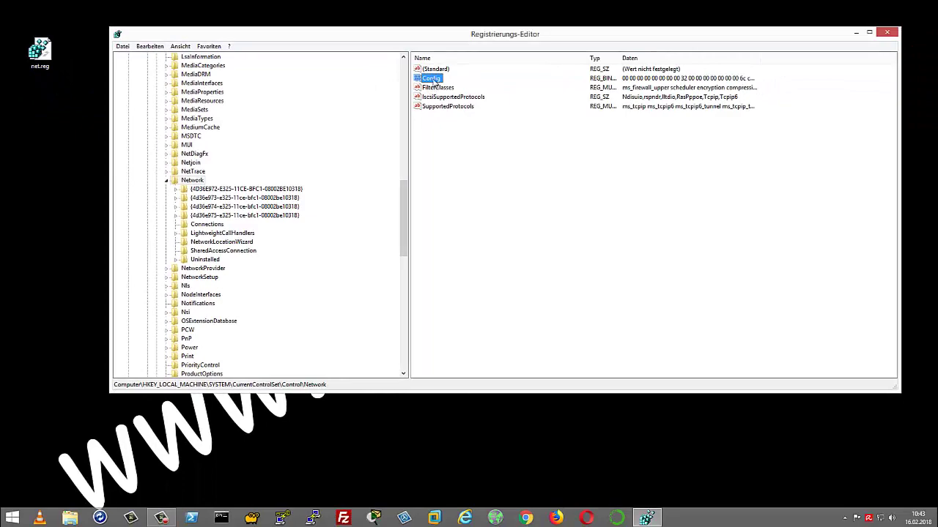
key(Delete)
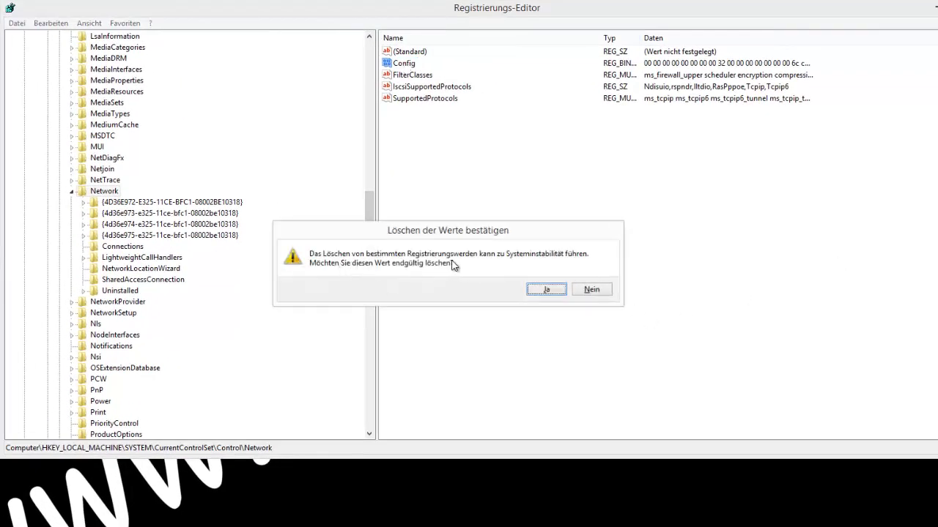
click(545, 290)
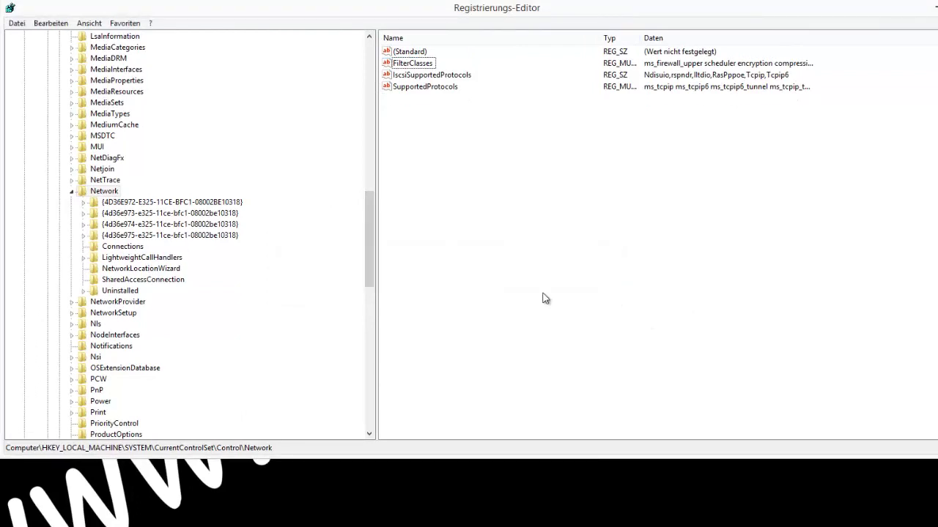
click(88, 23)
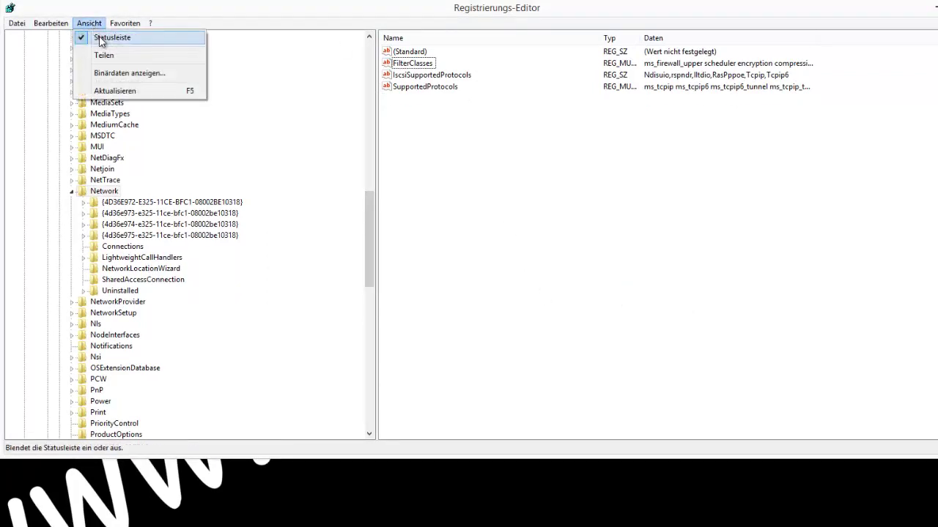
click(106, 91)
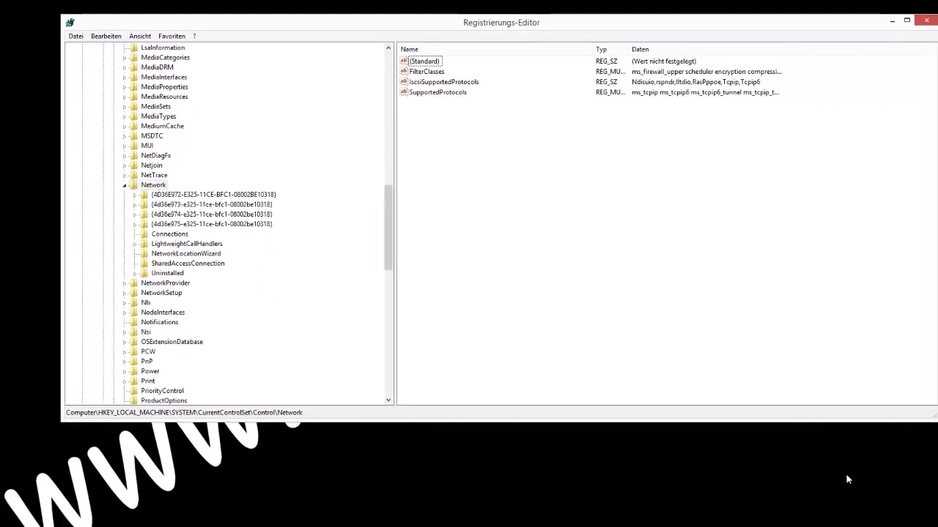
Open the Netzwerk- und Freigabecenter as a smaller window and refresh the connections list in its adapter settings
right_click(866, 518)
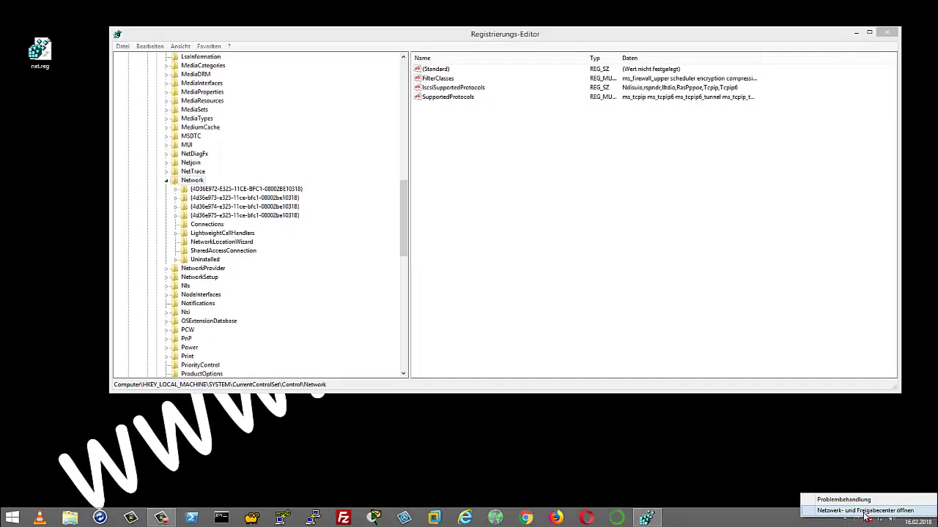
click(865, 512)
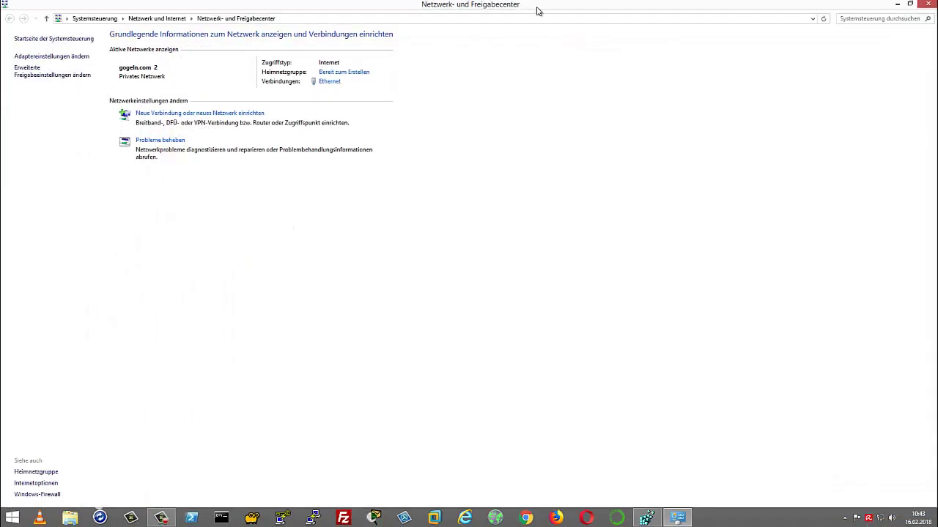
drag(539, 10, 410, 152)
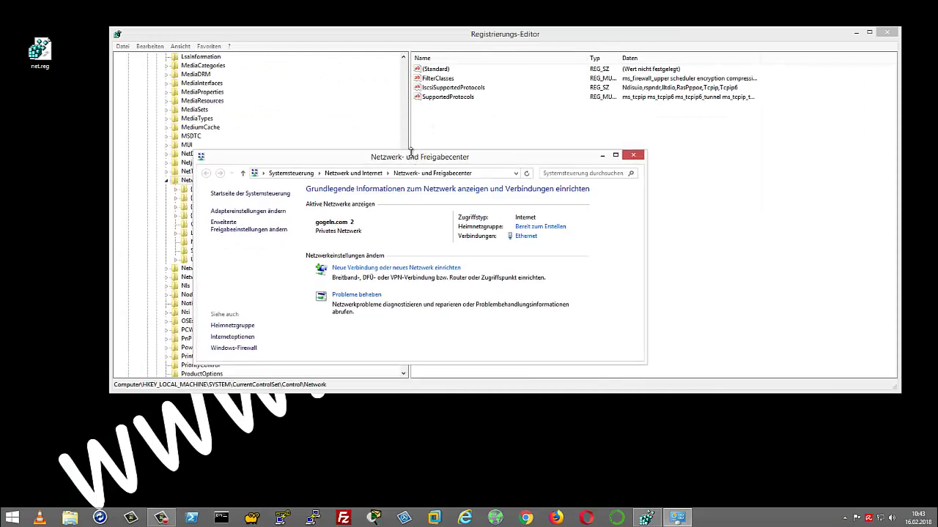
click(235, 211)
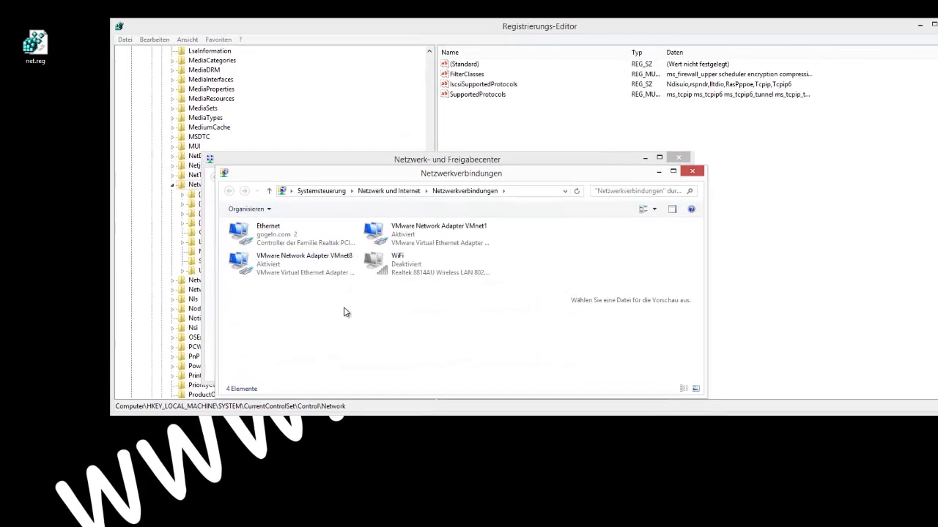
right_click(370, 335)
click(390, 375)
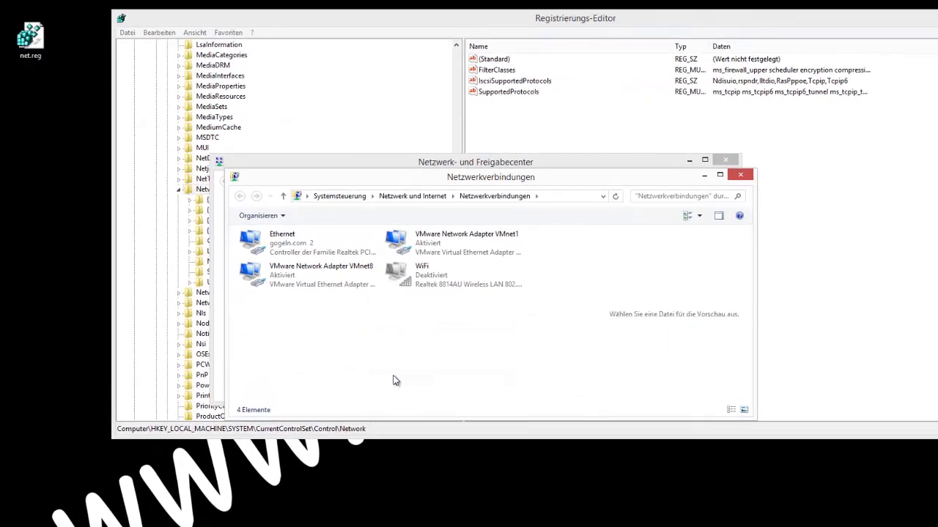
Return to the Registrierungs-Editor, refresh the Network key's values and select the Config value
click(195, 34)
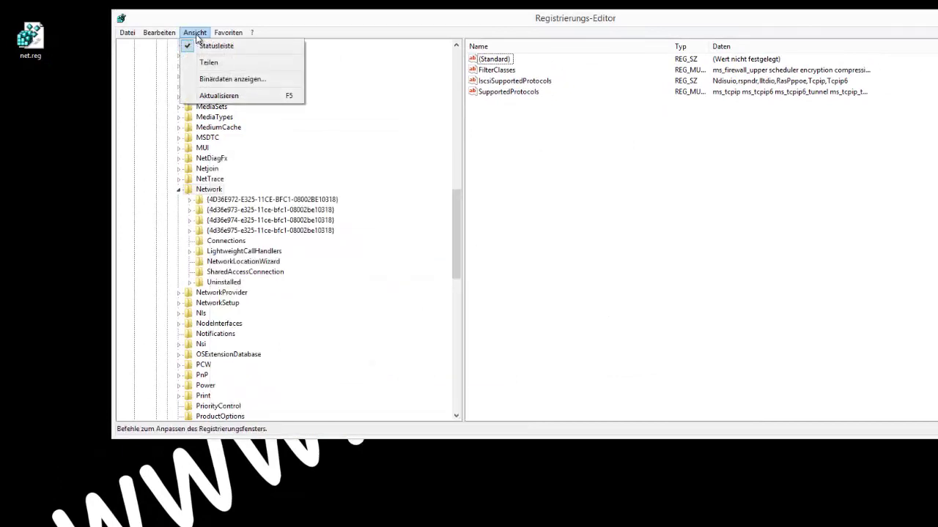
click(221, 96)
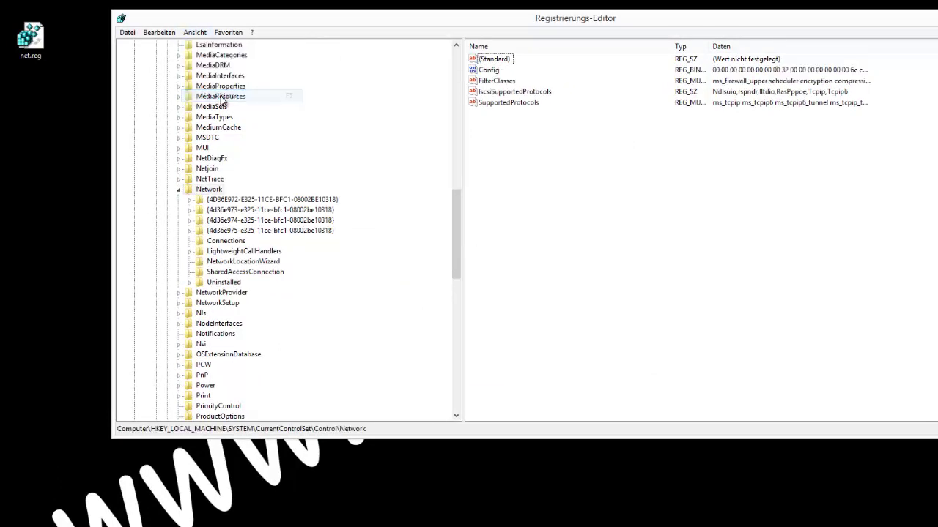
click(493, 71)
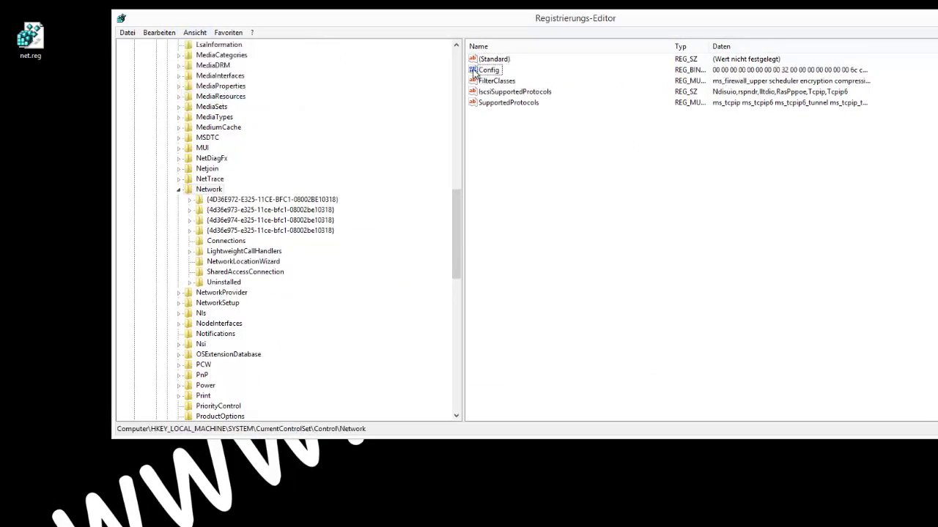
click(475, 71)
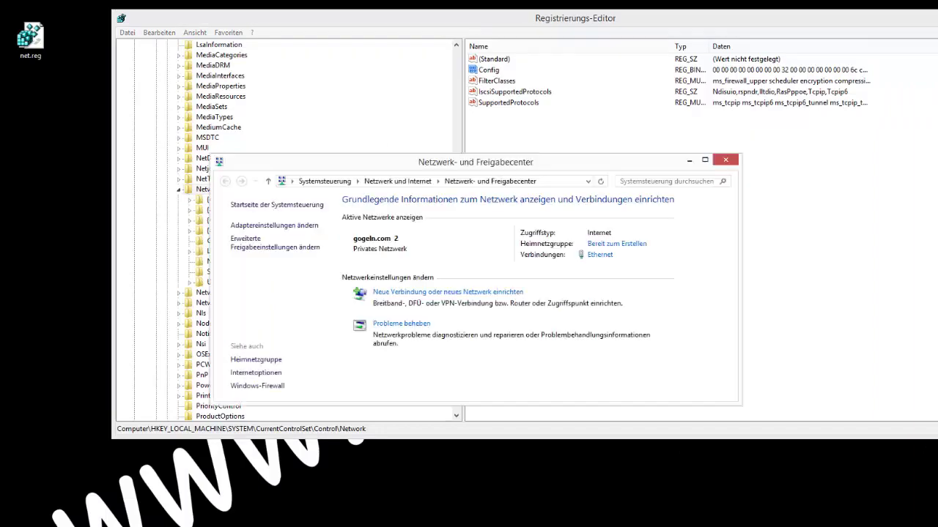
Check the adapter settings again, and close the Netzwerkverbindungen, Netzwerk- und Freigabecenter and Registrierungs-Editor windows
click(248, 218)
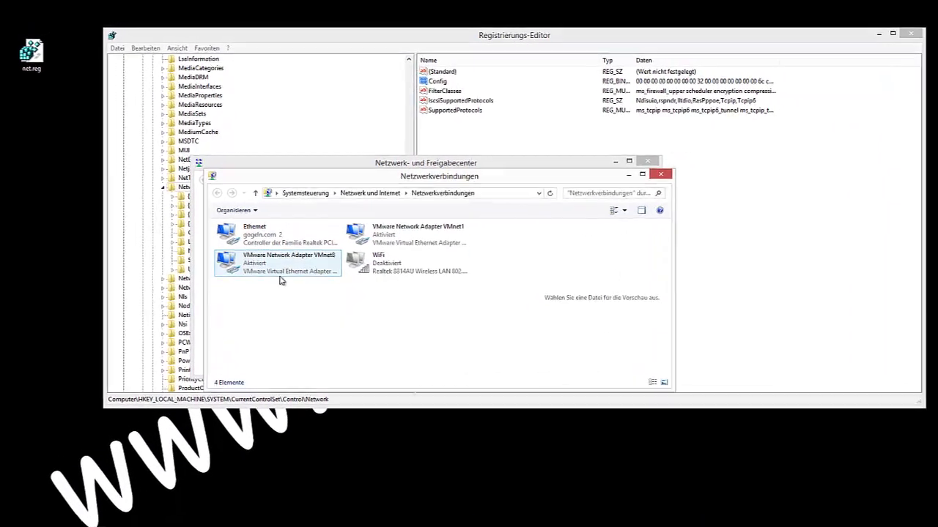
click(663, 177)
click(650, 163)
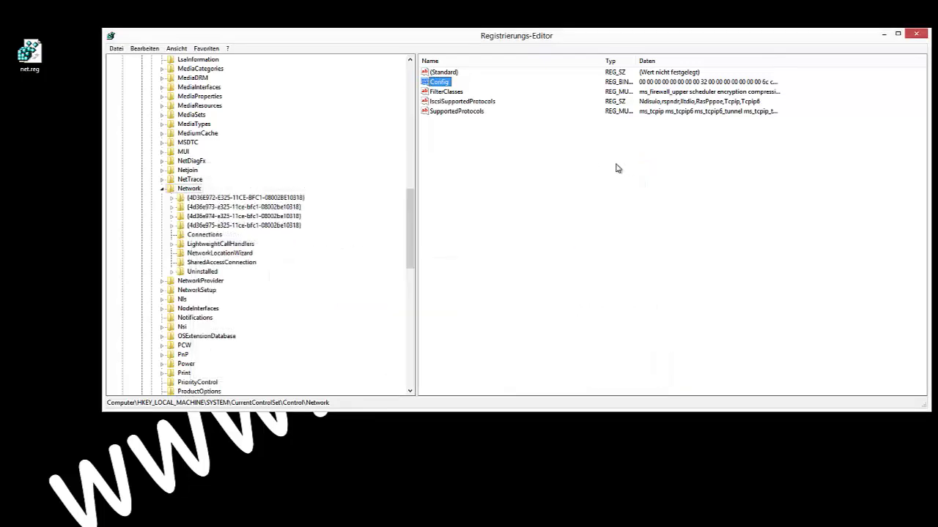
click(917, 34)
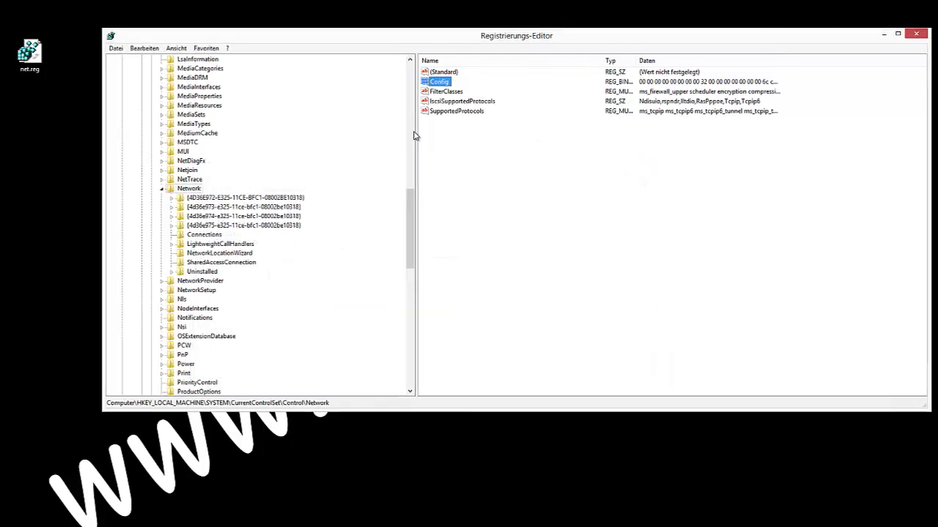